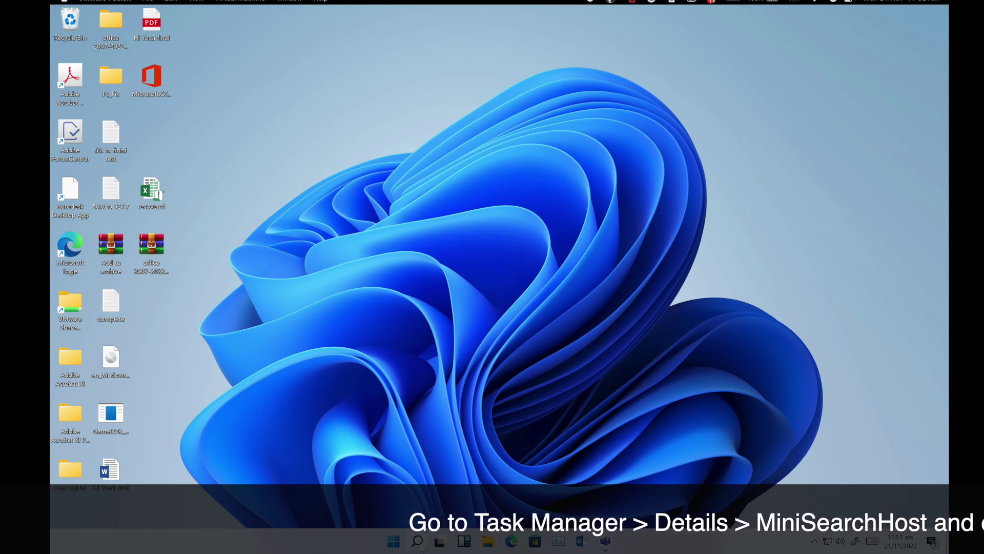
- Search Windows for 'task' and launch Task Manager from the best match
{"action": "left_click", "coordinate": [421, 546]}
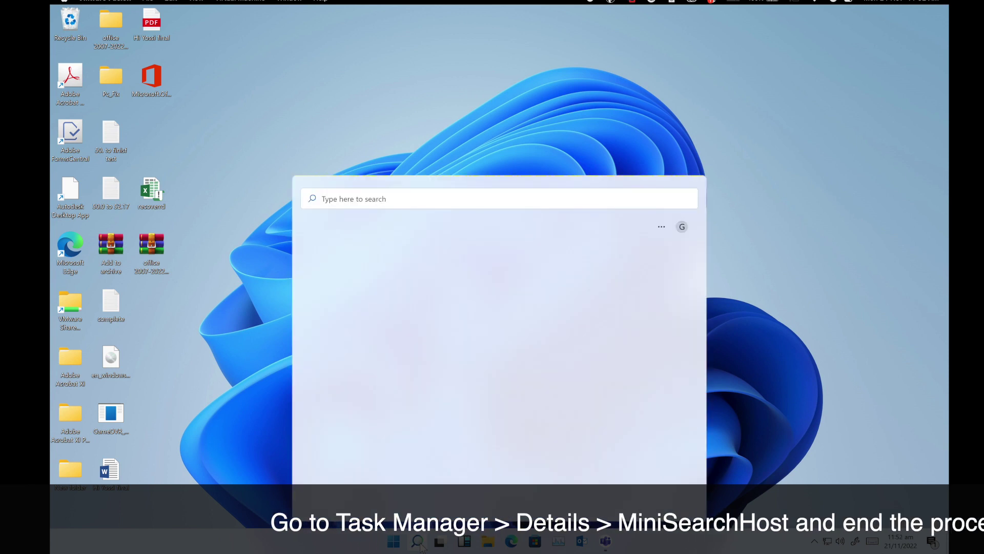
{"action": "type", "text": "task"}
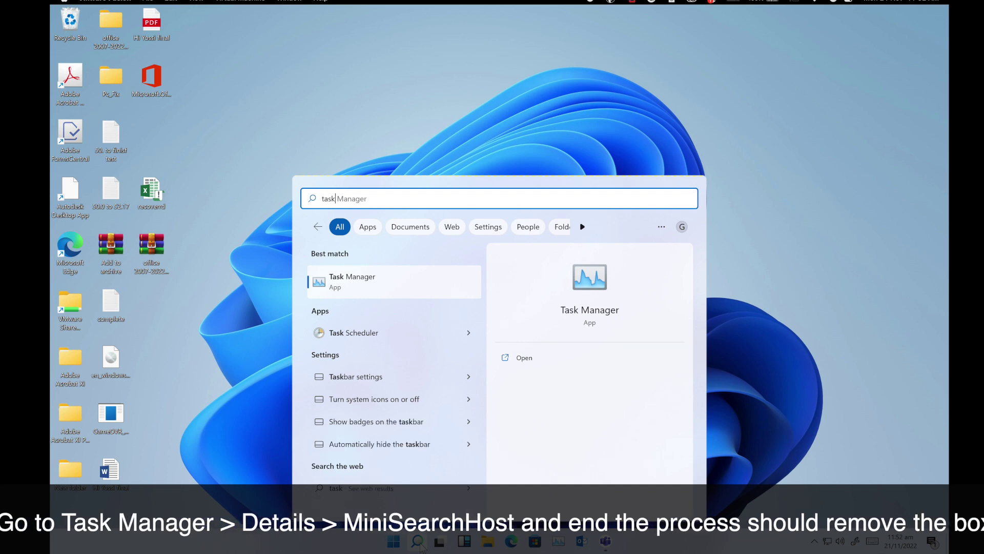
{"action": "left_click", "coordinate": [347, 277]}
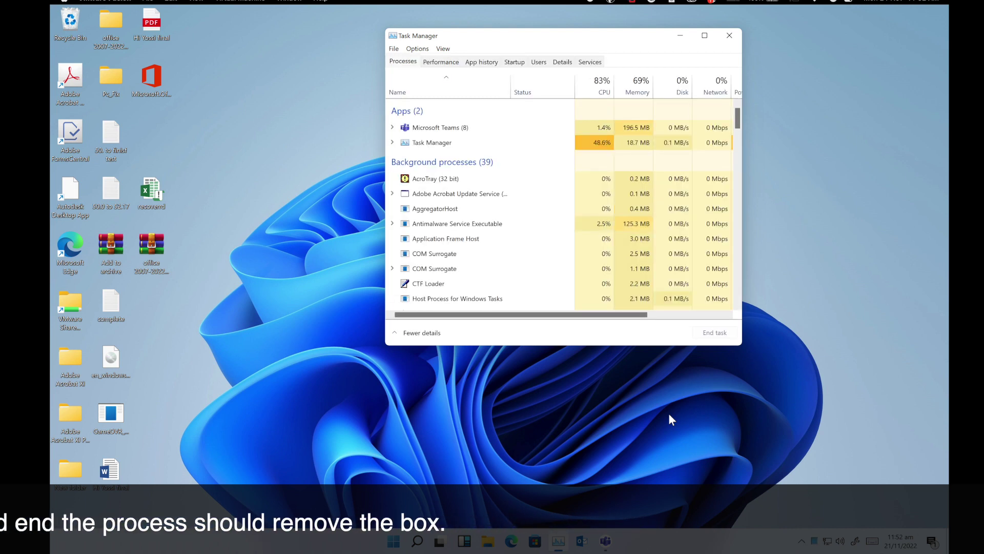
- Switch Task Manager to the Details view and scroll through the running processes
{"action": "left_click", "coordinate": [566, 62]}
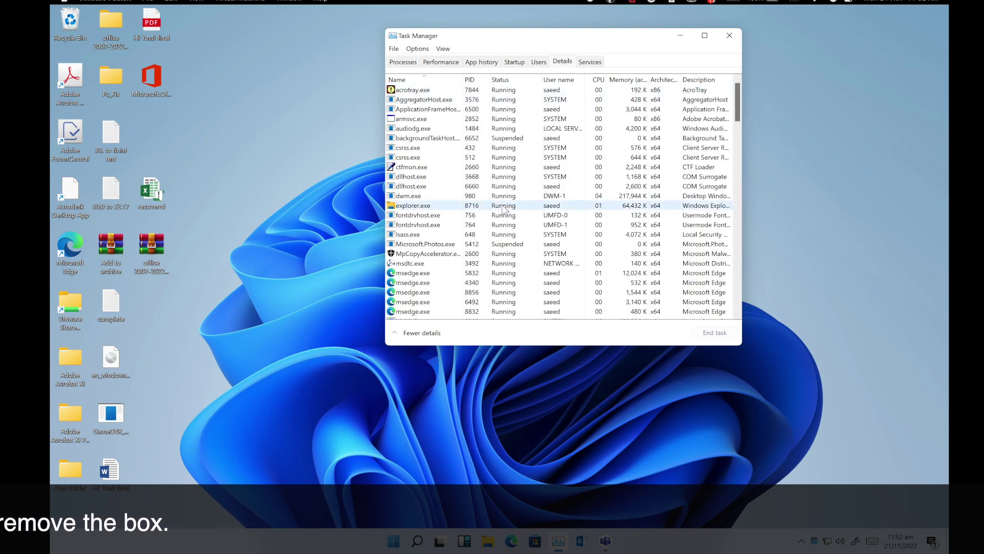
{"action": "scroll", "coordinate": [504, 209], "scroll_direction": "down", "scroll_amount": 2}
{"action": "scroll", "coordinate": [504, 210], "scroll_direction": "down", "scroll_amount": 1}
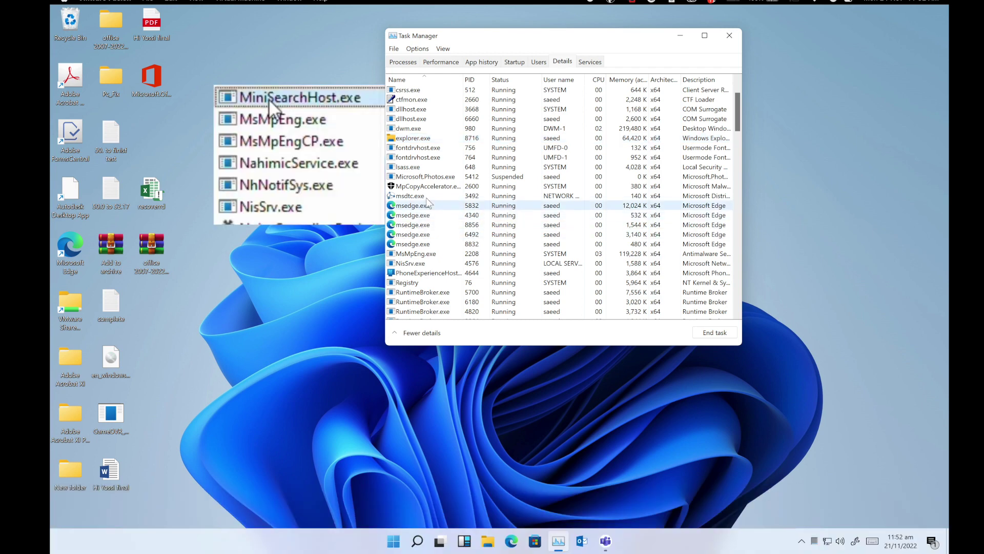
{"action": "scroll", "coordinate": [427, 149], "scroll_direction": "up", "scroll_amount": 1}
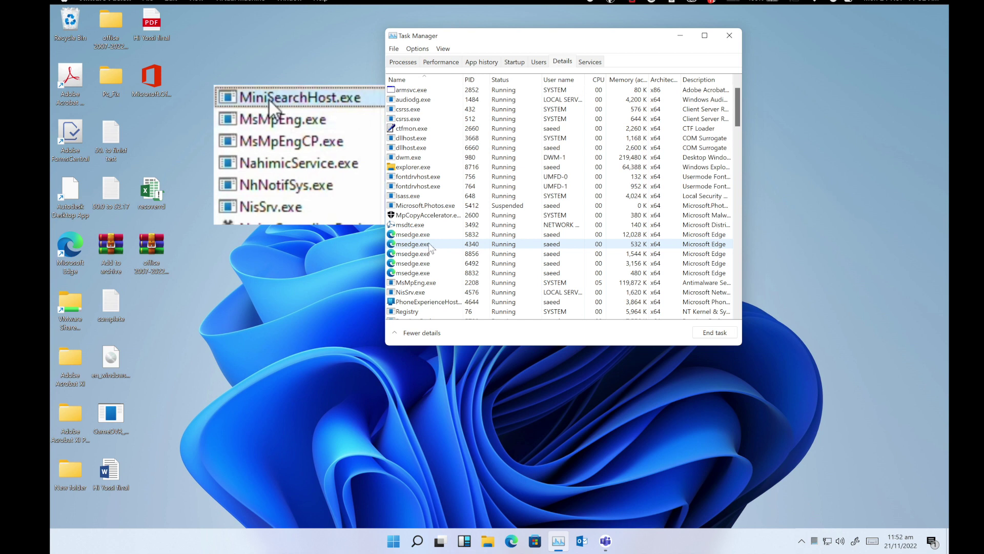
- Inspect msedge.exe (PID 4340) actions without ending it, then close Task Manager
{"action": "left_click", "coordinate": [430, 245]}
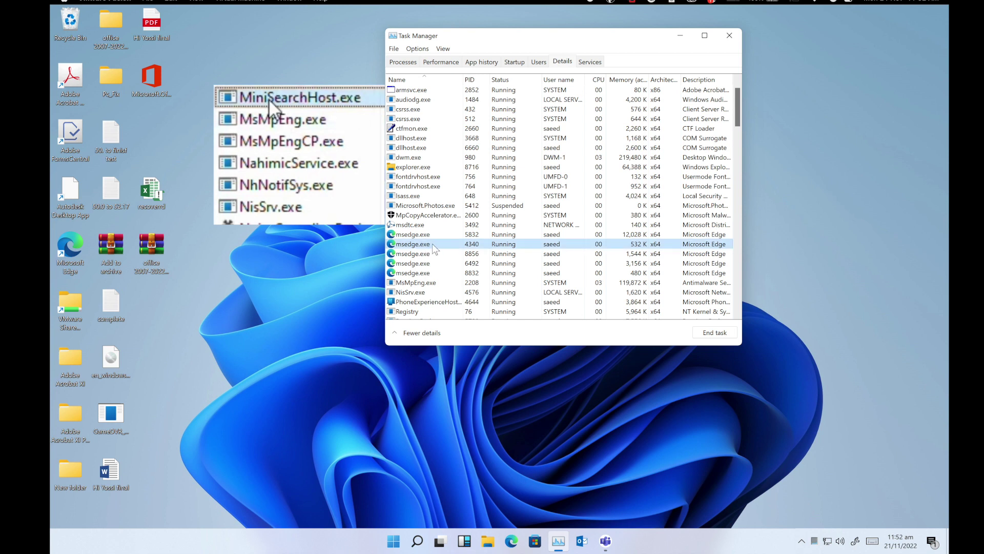
{"action": "right_click", "coordinate": [434, 249]}
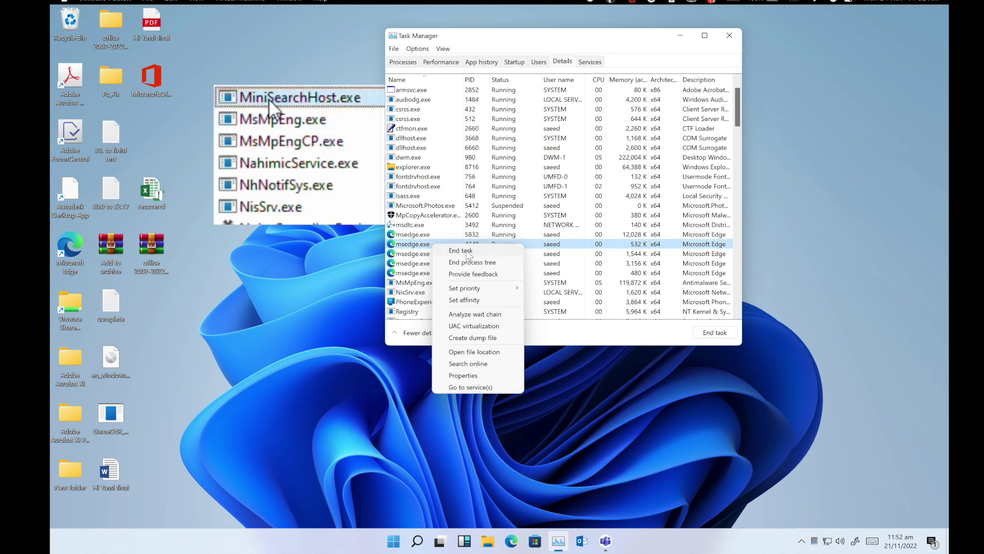
{"action": "left_click", "coordinate": [433, 227]}
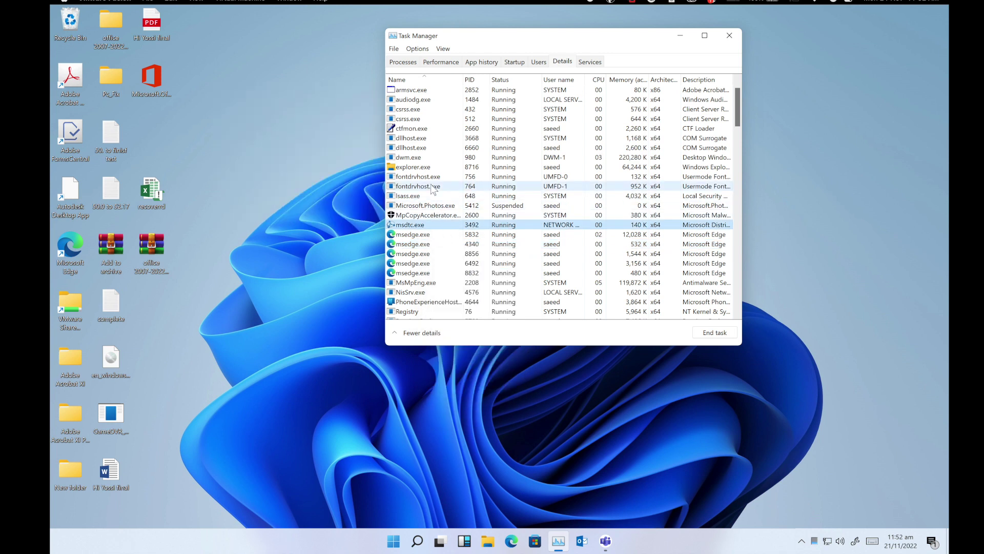
{"action": "scroll", "coordinate": [433, 190], "scroll_direction": "up", "scroll_amount": 1}
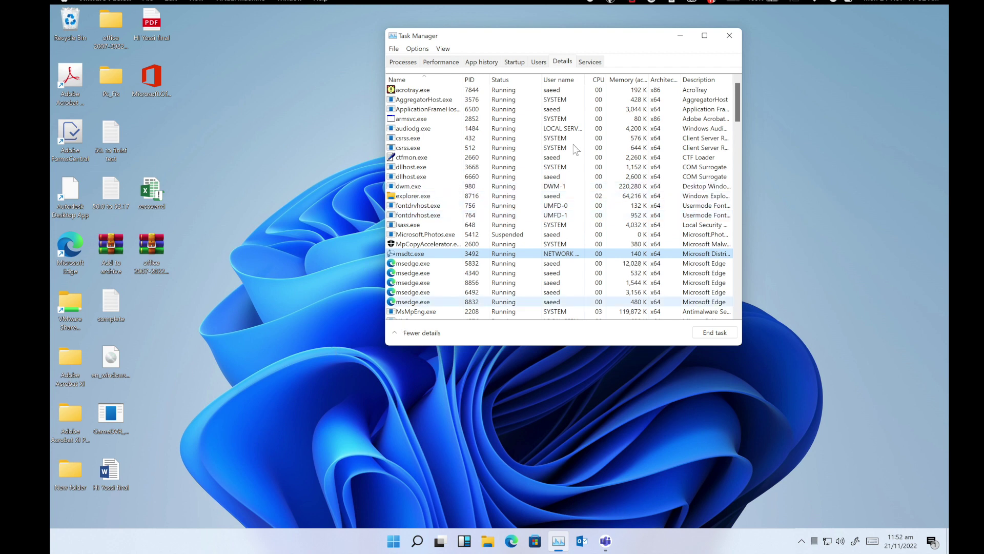
{"action": "left_click", "coordinate": [730, 36]}
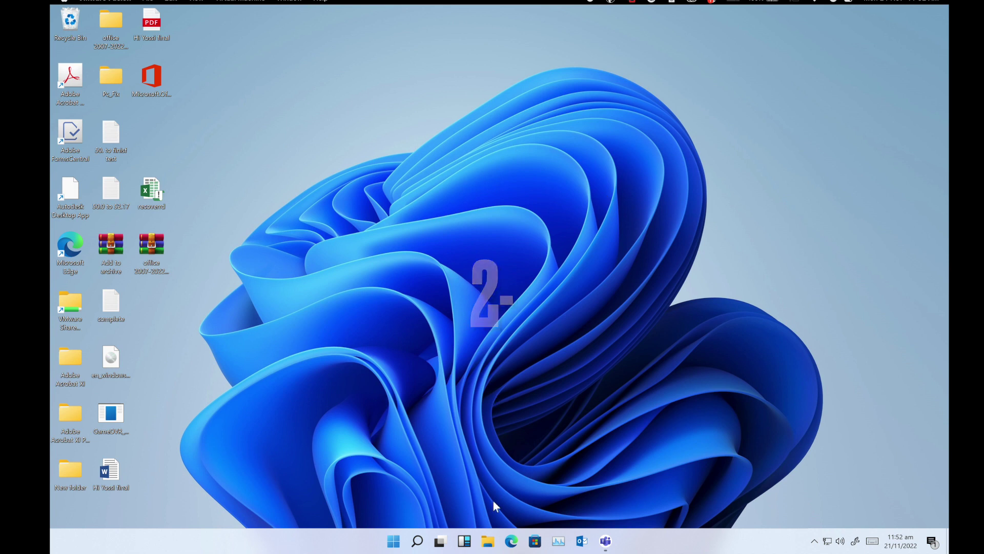
- Launch Computer Management from This PC's Manage option in File Explorer
{"action": "left_click", "coordinate": [490, 543]}
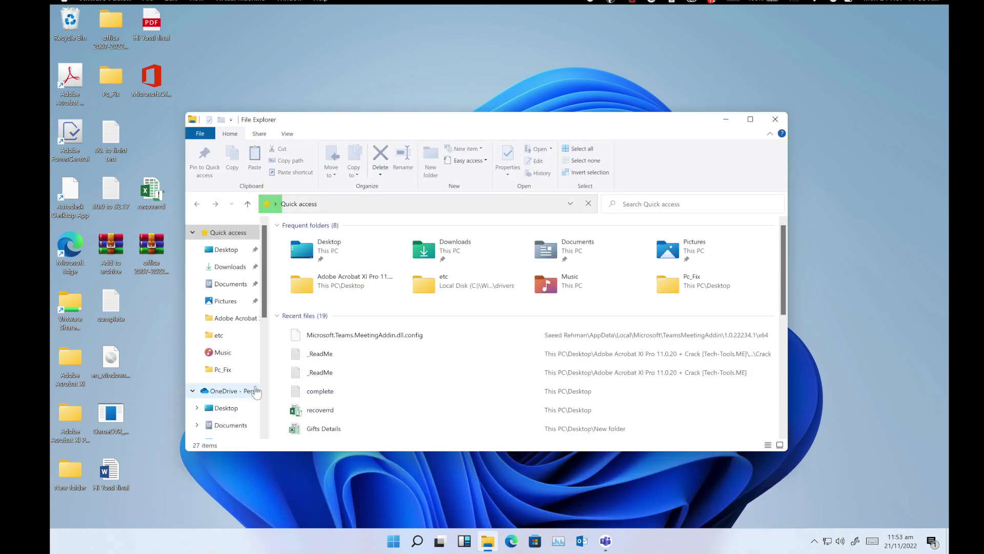
{"action": "left_click_drag", "start_coordinate": [264, 307], "coordinate": [263, 356]}
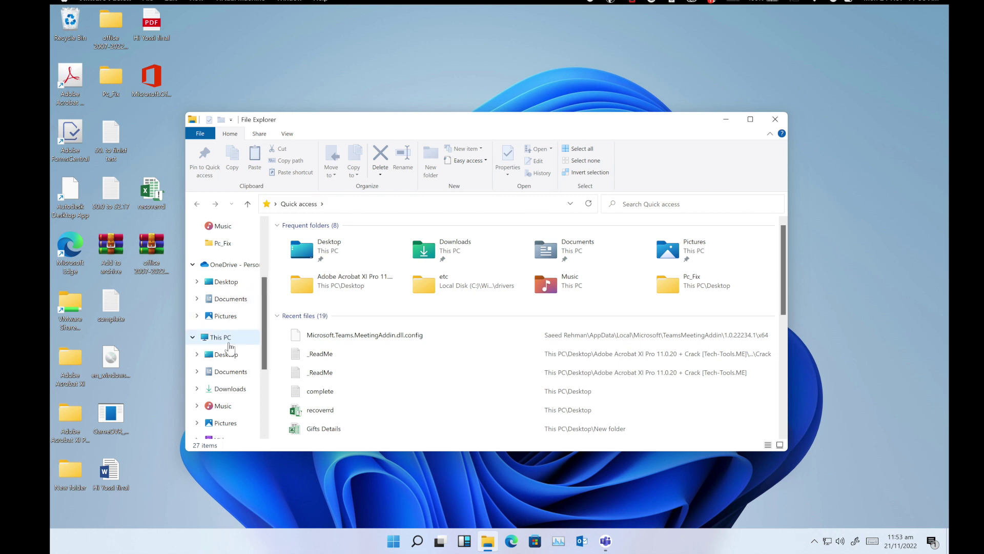
{"action": "right_click", "coordinate": [229, 343]}
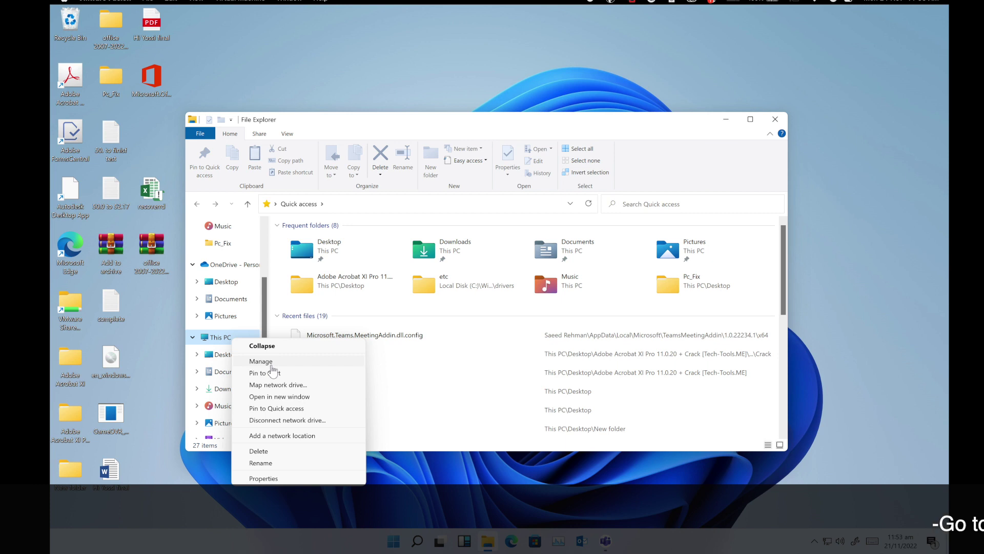
{"action": "left_click", "coordinate": [273, 363]}
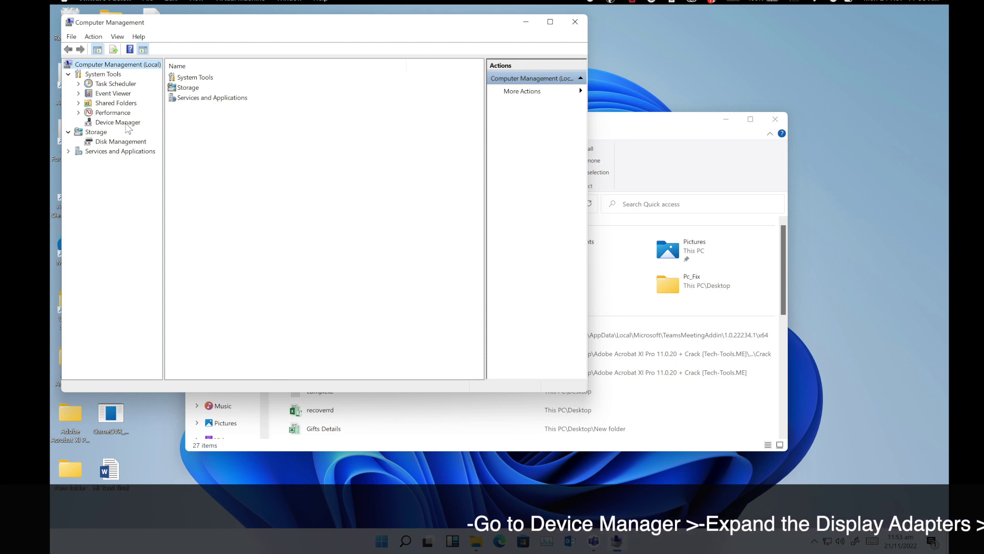
- Uninstall the VMware SVGA 3D device under Display adapters in Device Manager
{"action": "left_click", "coordinate": [119, 121]}
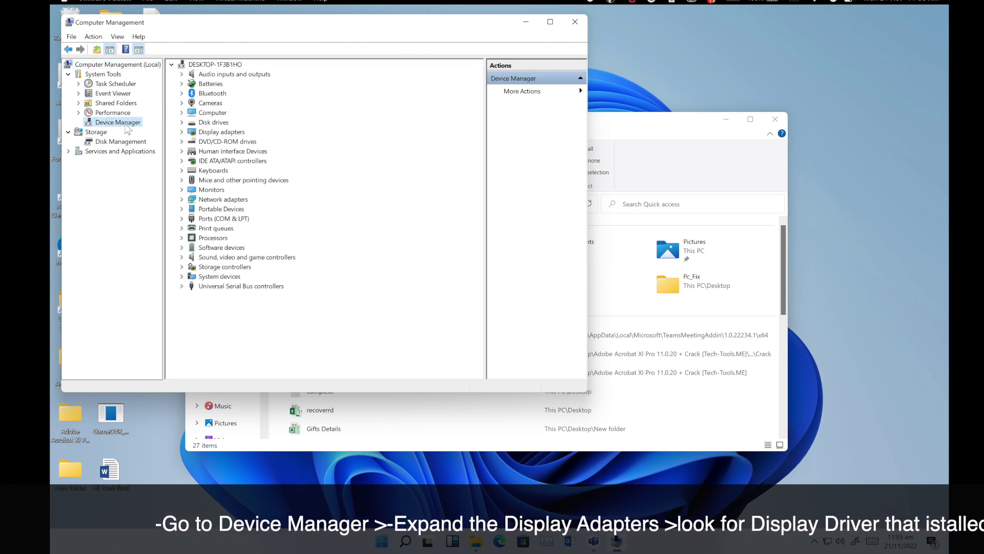
{"action": "left_click", "coordinate": [182, 133]}
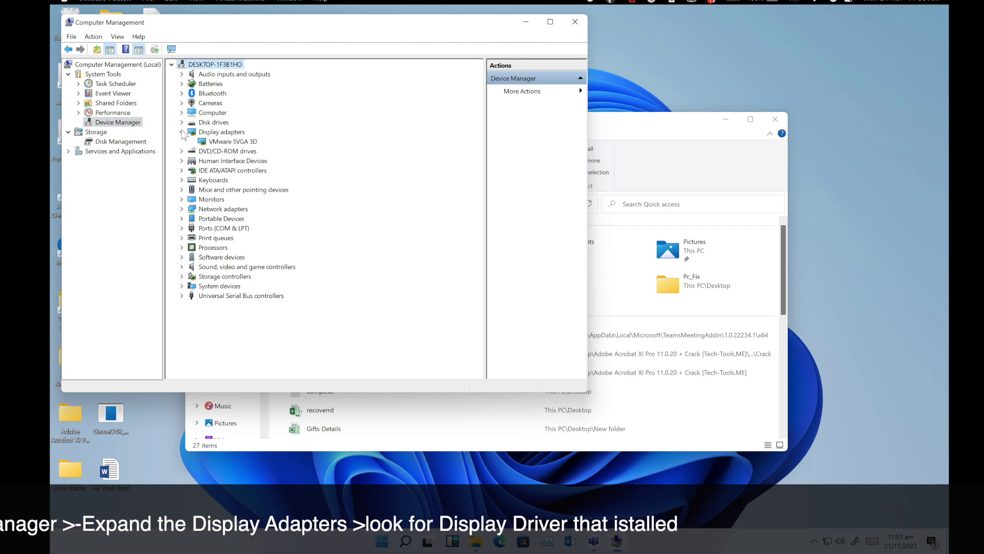
{"action": "left_click", "coordinate": [216, 142]}
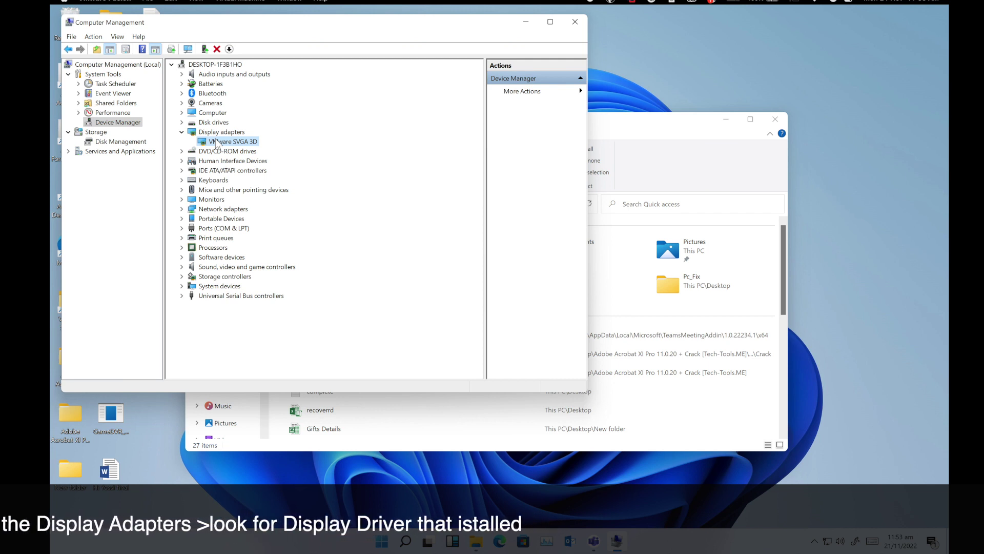
{"action": "right_click", "coordinate": [235, 141]}
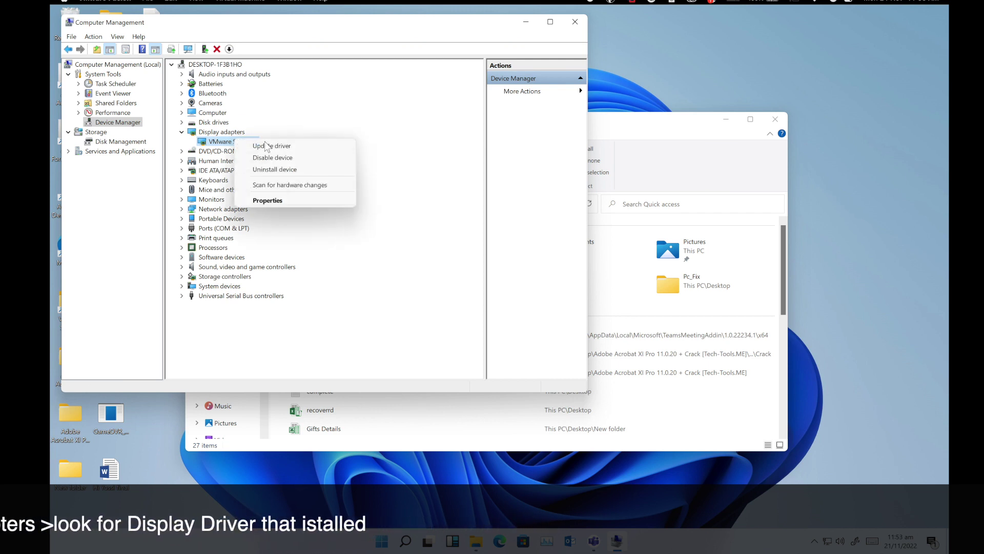
{"action": "left_click", "coordinate": [292, 170]}
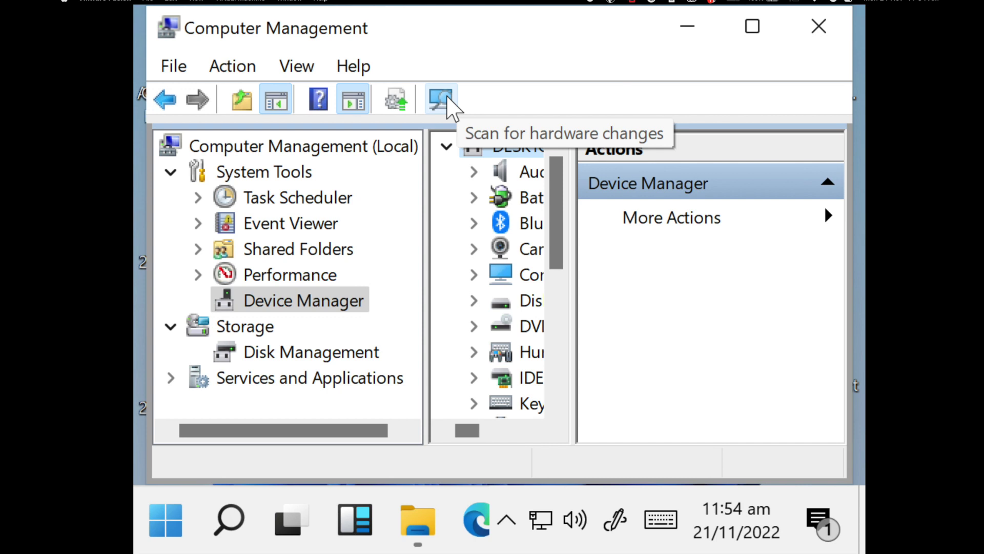
- Run Scan for hardware changes so the VMware display driver reinstalls
{"action": "left_click", "coordinate": [449, 103]}
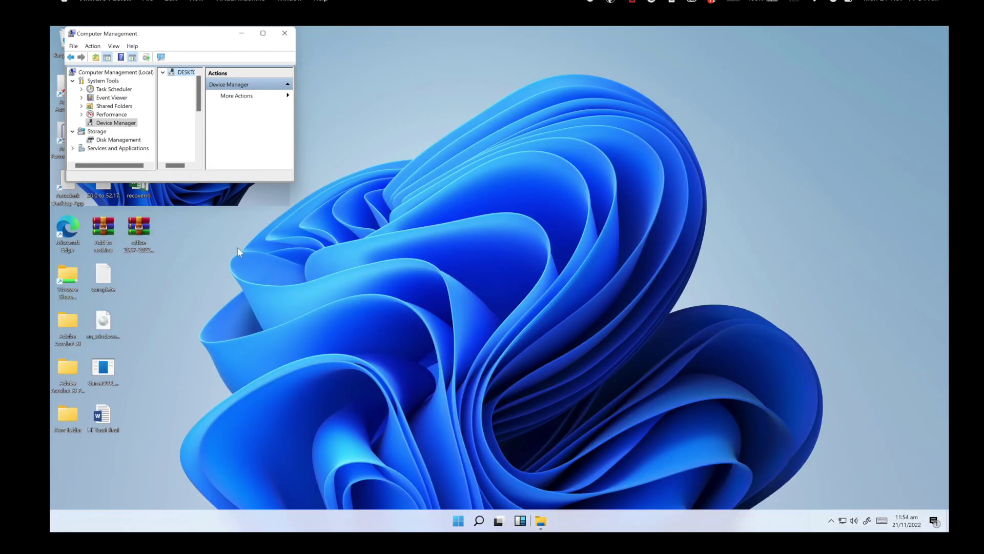
- Close Computer Management, glance at the Start power options without choosing, and reopen Task Manager
{"action": "left_click", "coordinate": [285, 33]}
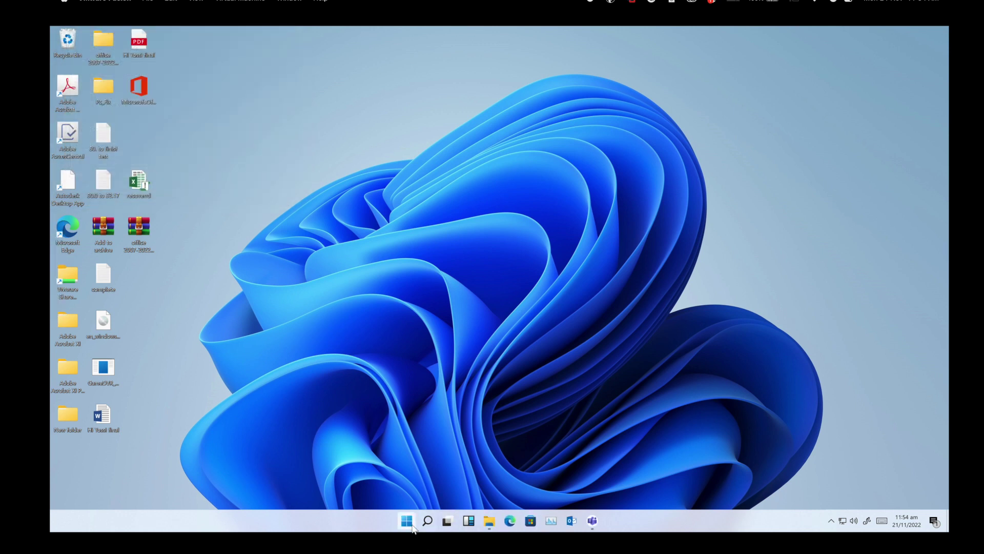
{"action": "left_click", "coordinate": [407, 521]}
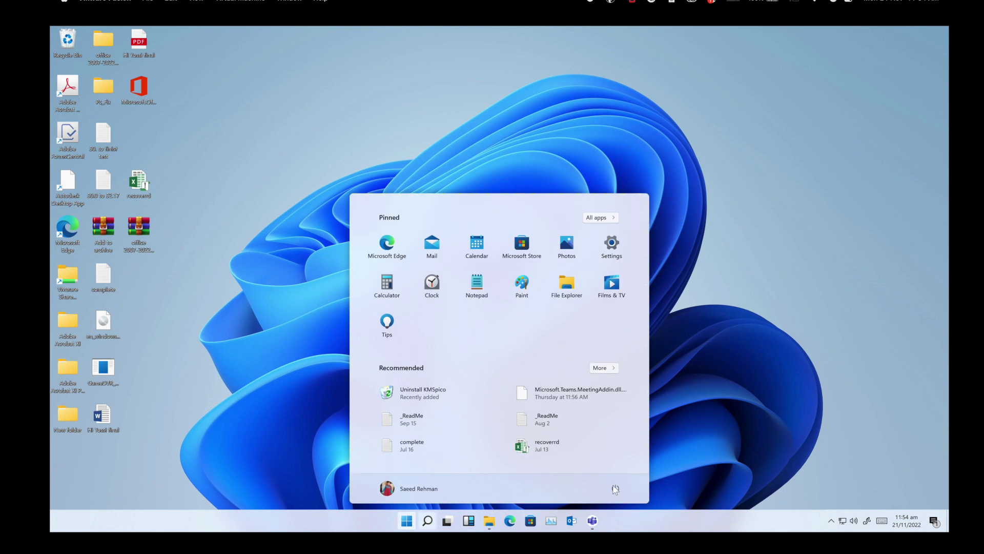
{"action": "left_click", "coordinate": [616, 490]}
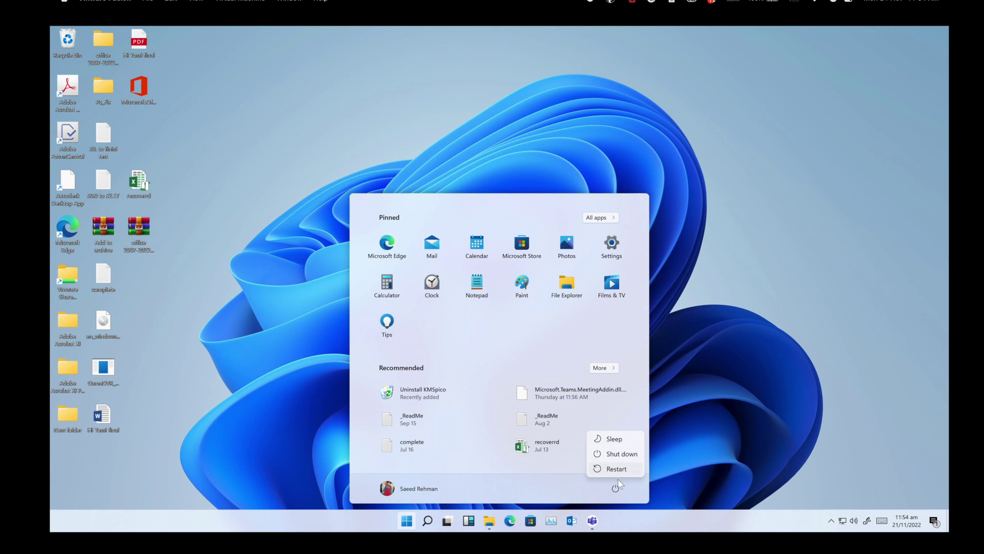
{"action": "left_click", "coordinate": [618, 469]}
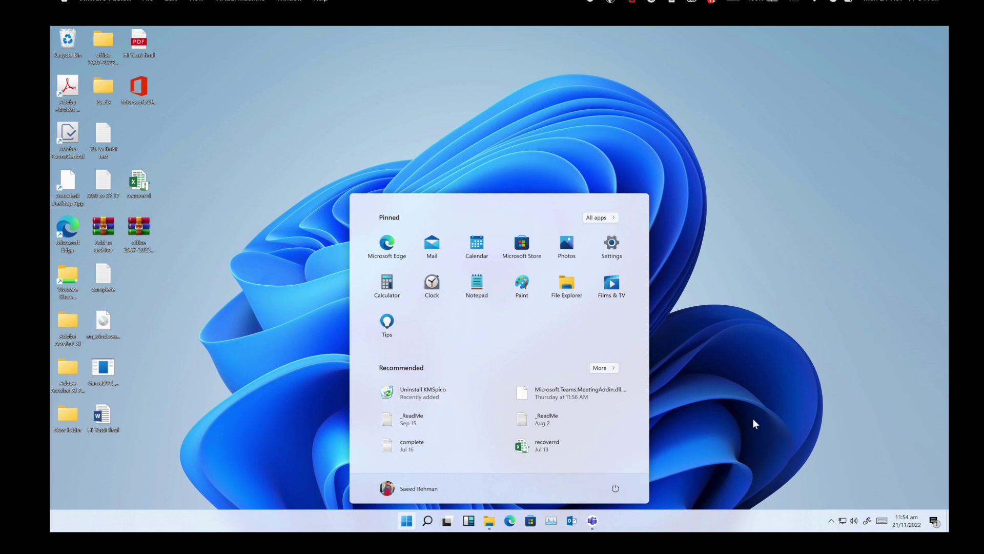
{"action": "left_click", "coordinate": [753, 420]}
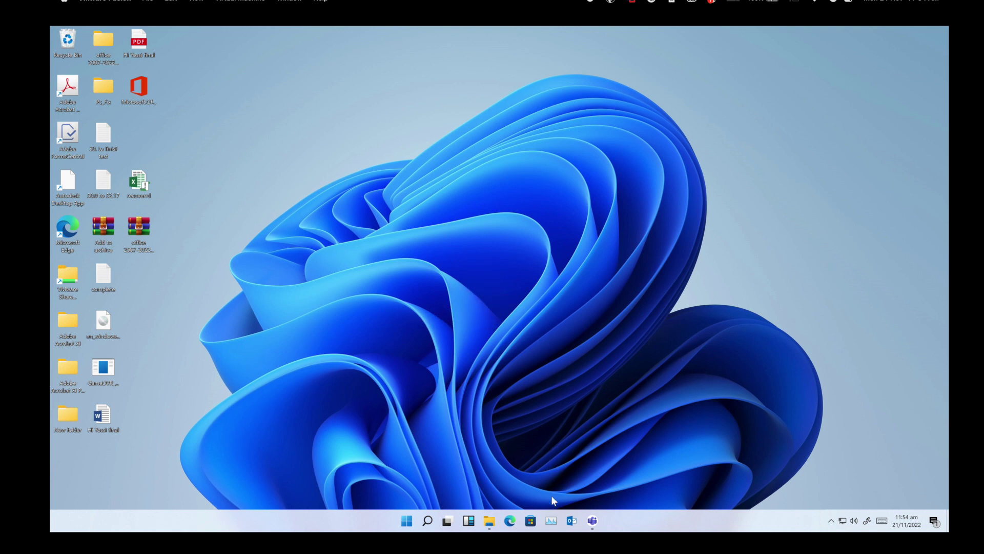
{"action": "left_click", "coordinate": [552, 521]}
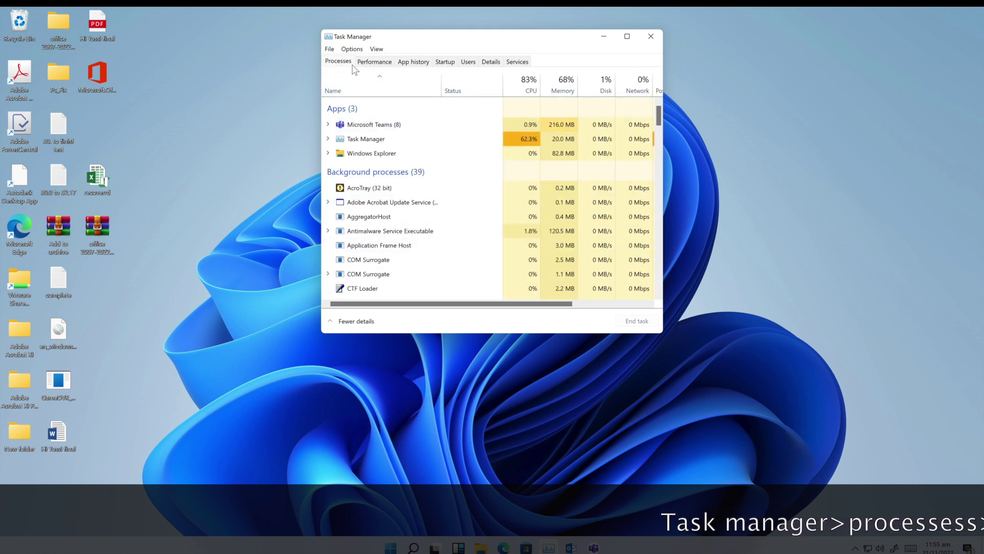
- Locate and select the Windows Explorer process in the Processes list
{"action": "scroll", "coordinate": [378, 206], "scroll_direction": "down", "scroll_amount": 1}
{"action": "scroll", "coordinate": [378, 205], "scroll_direction": "down", "scroll_amount": 1}
{"action": "scroll", "coordinate": [378, 205], "scroll_direction": "down", "scroll_amount": 1}
{"action": "scroll", "coordinate": [378, 205], "scroll_direction": "down", "scroll_amount": 1}
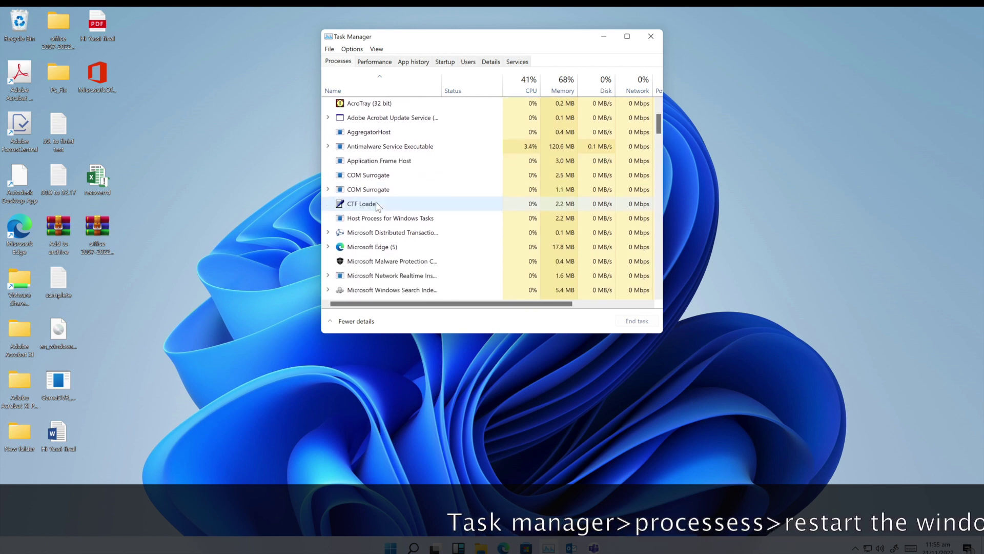
{"action": "scroll", "coordinate": [378, 205], "scroll_direction": "down", "scroll_amount": 1}
{"action": "scroll", "coordinate": [377, 205], "scroll_direction": "down", "scroll_amount": 1}
{"action": "scroll", "coordinate": [378, 205], "scroll_direction": "down", "scroll_amount": 2}
{"action": "scroll", "coordinate": [378, 205], "scroll_direction": "down", "scroll_amount": 3}
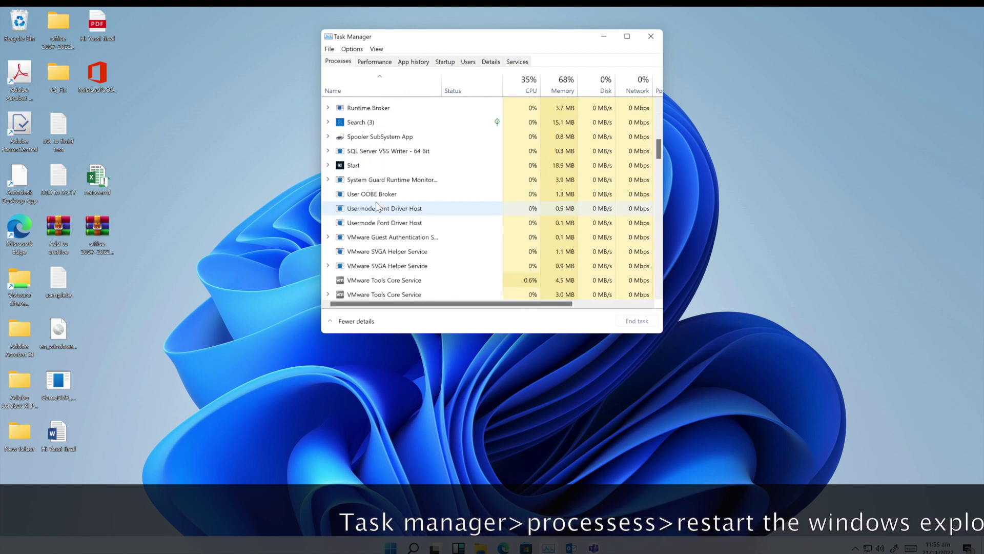
{"action": "scroll", "coordinate": [378, 205], "scroll_direction": "down", "scroll_amount": 3}
{"action": "scroll", "coordinate": [378, 205], "scroll_direction": "down", "scroll_amount": 1}
{"action": "scroll", "coordinate": [378, 205], "scroll_direction": "down", "scroll_amount": 1}
{"action": "scroll", "coordinate": [378, 205], "scroll_direction": "down", "scroll_amount": 1}
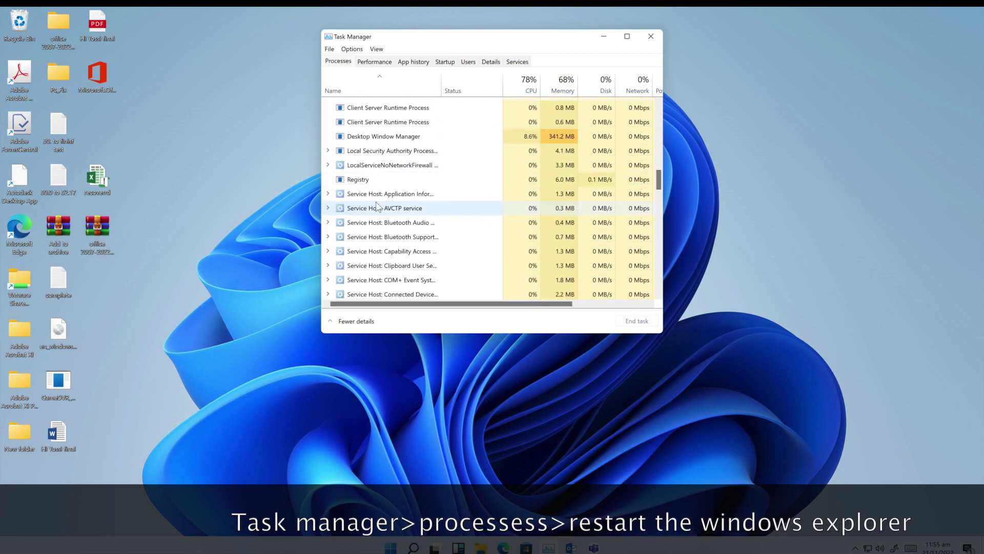
{"action": "scroll", "coordinate": [378, 205], "scroll_direction": "down", "scroll_amount": 1}
{"action": "scroll", "coordinate": [378, 205], "scroll_direction": "down", "scroll_amount": 2}
{"action": "scroll", "coordinate": [378, 206], "scroll_direction": "down", "scroll_amount": 2}
{"action": "scroll", "coordinate": [378, 205], "scroll_direction": "down", "scroll_amount": 1}
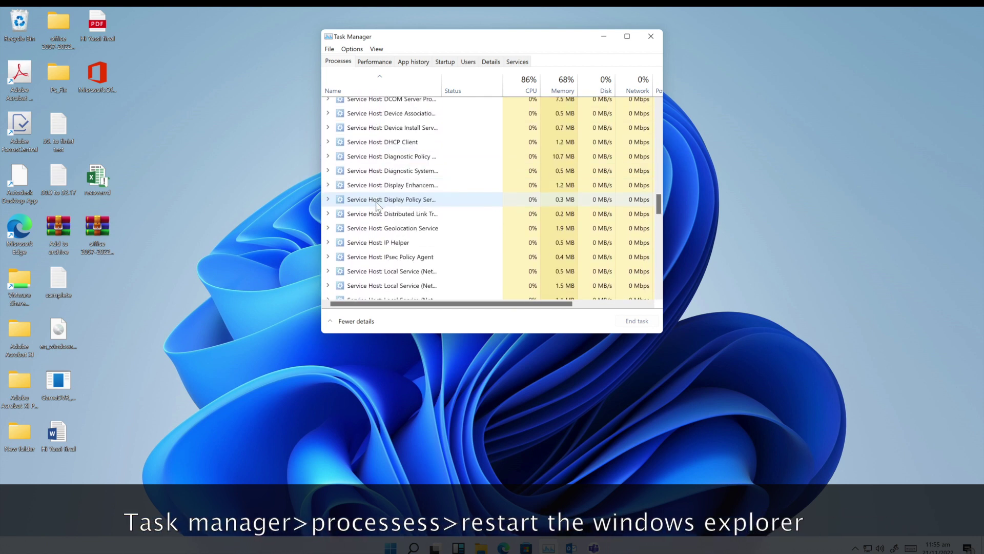
{"action": "scroll", "coordinate": [378, 205], "scroll_direction": "down", "scroll_amount": 1}
{"action": "key", "text": "w"}
{"action": "scroll", "coordinate": [422, 217], "scroll_direction": "up", "scroll_amount": 2}
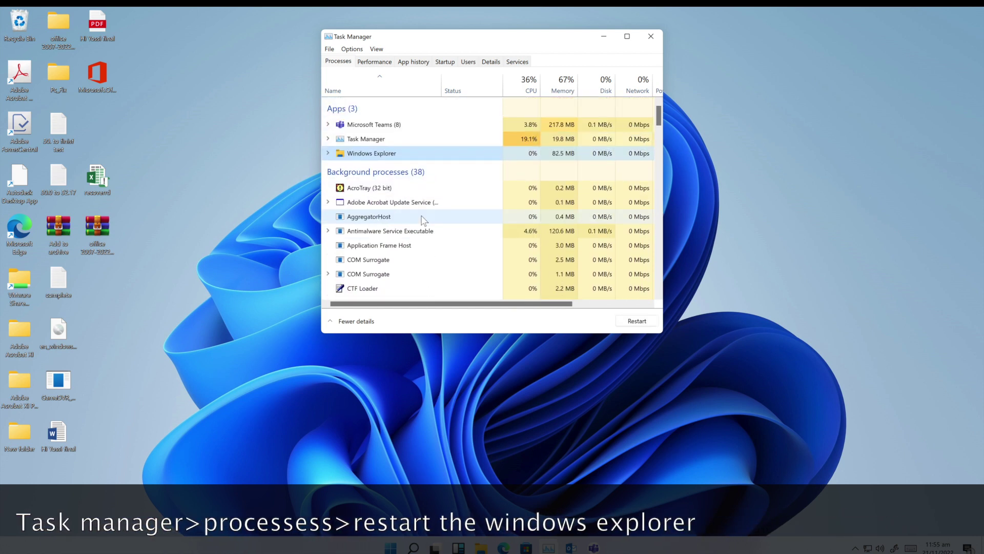
- Restart Windows Explorer and close Task Manager
{"action": "right_click", "coordinate": [369, 154]}
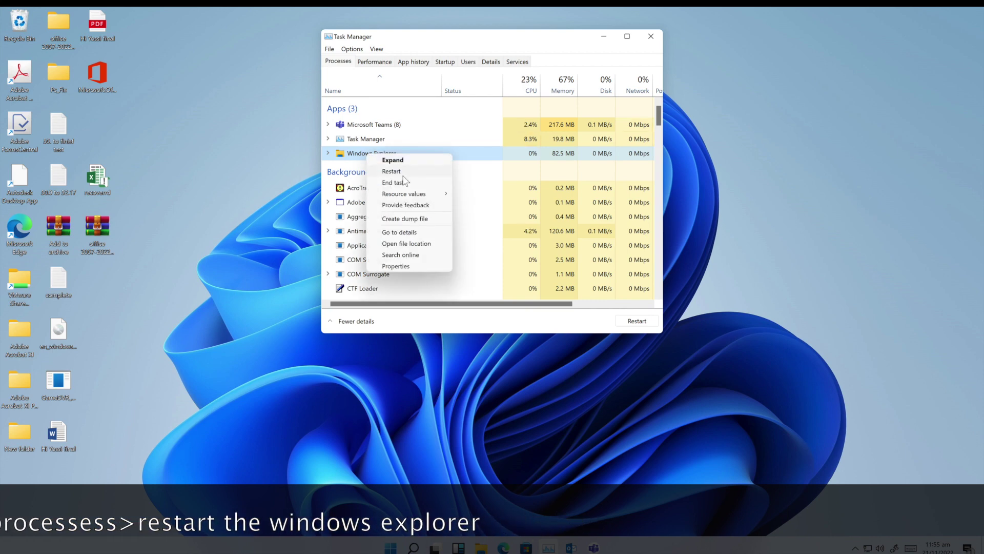
{"action": "left_click", "coordinate": [402, 173]}
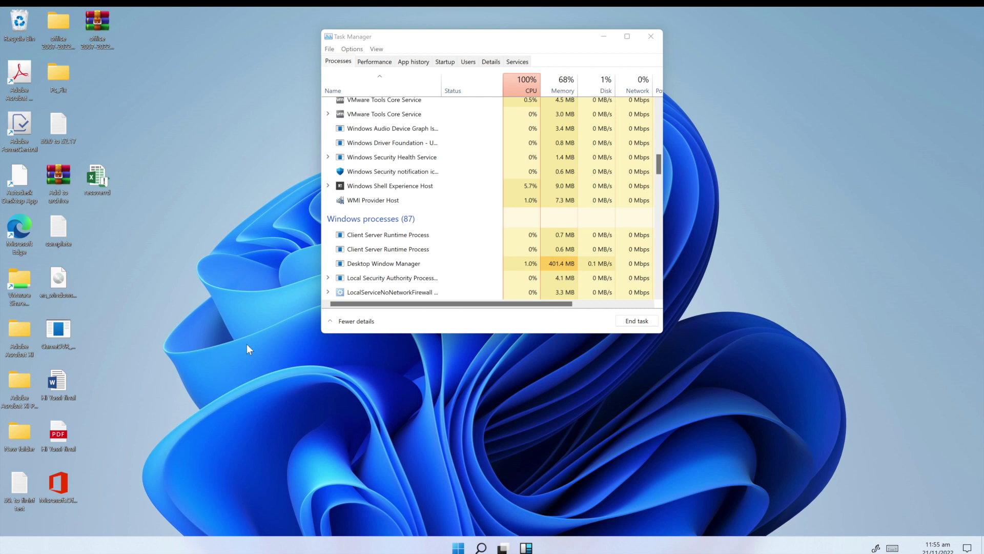
{"action": "left_click", "coordinate": [654, 43]}
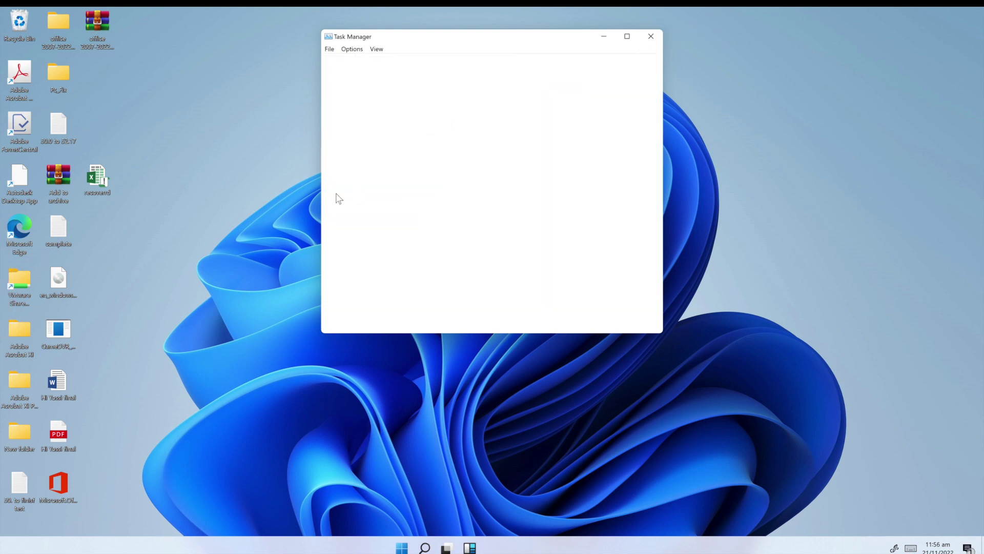